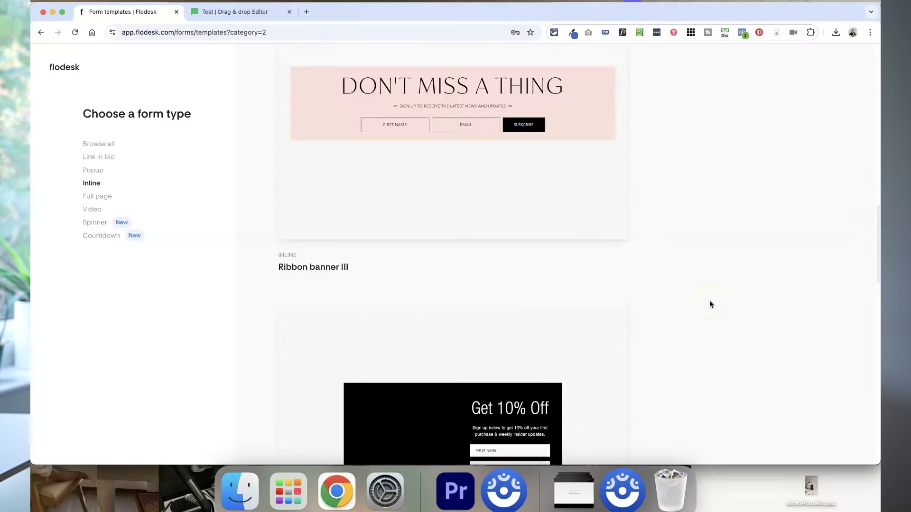
- Browse the templates, then select and deselect the form's first link block to show form settings
scroll(710, 302, down, 15)
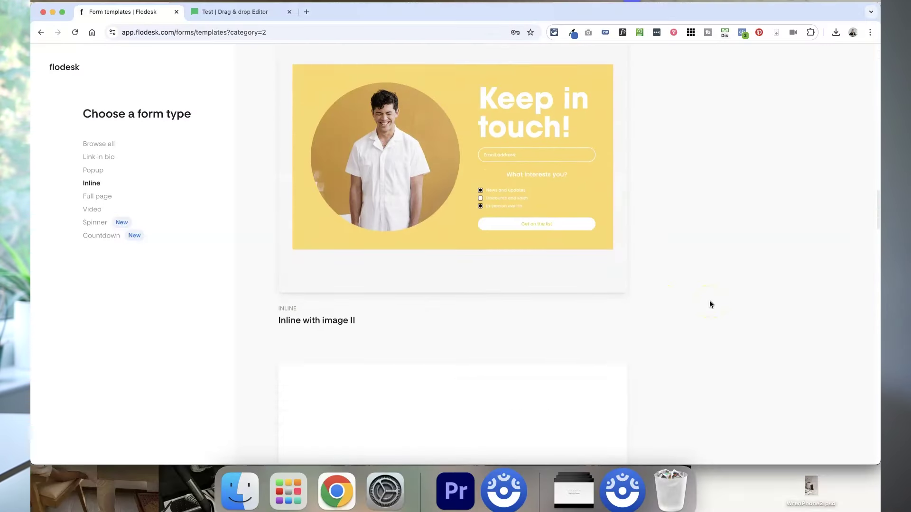
scroll(709, 303, down, 15)
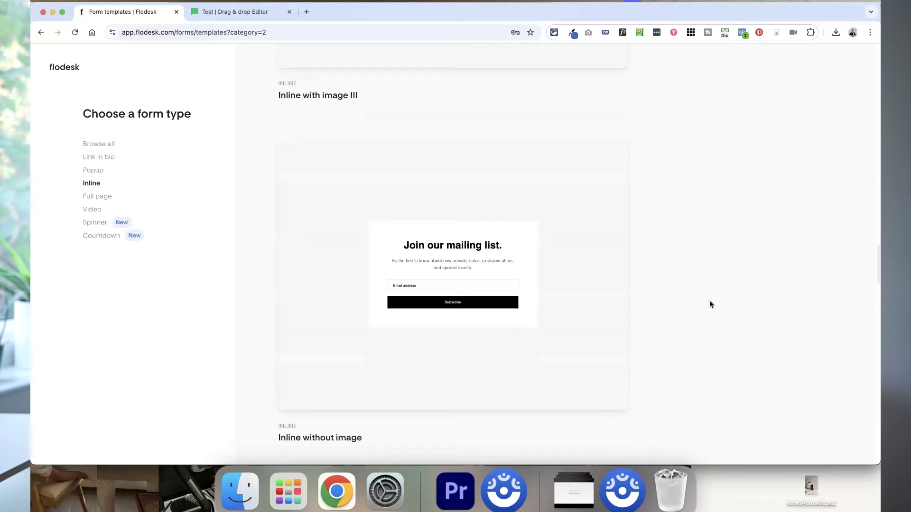
scroll(709, 305, down, 15)
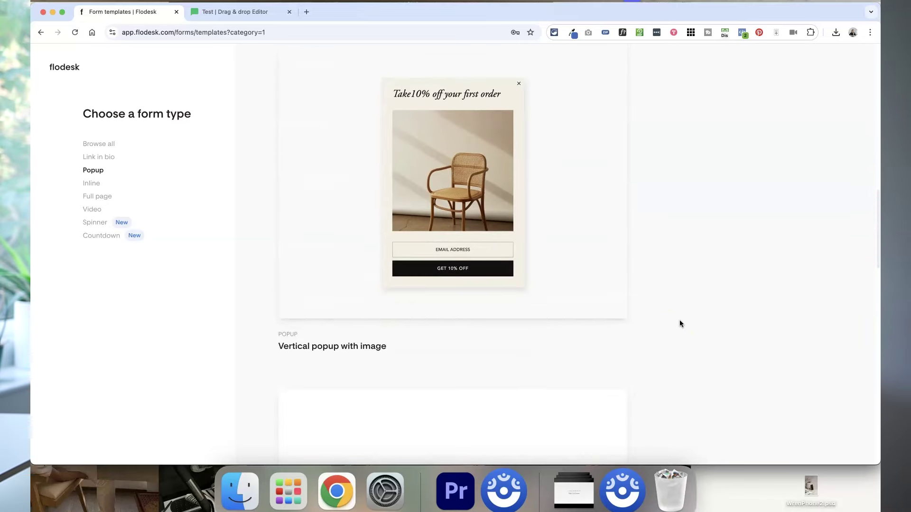
scroll(680, 321, down, 15)
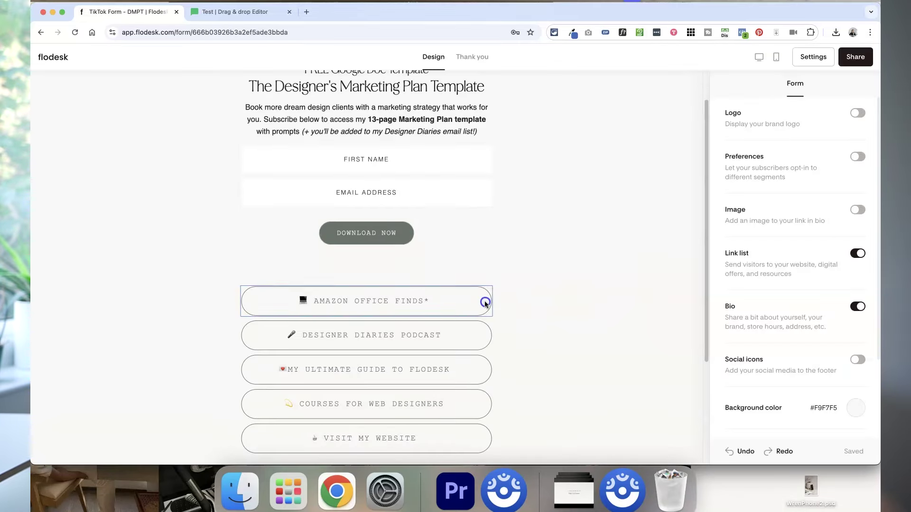
click(484, 301)
scroll(485, 303, down, 3)
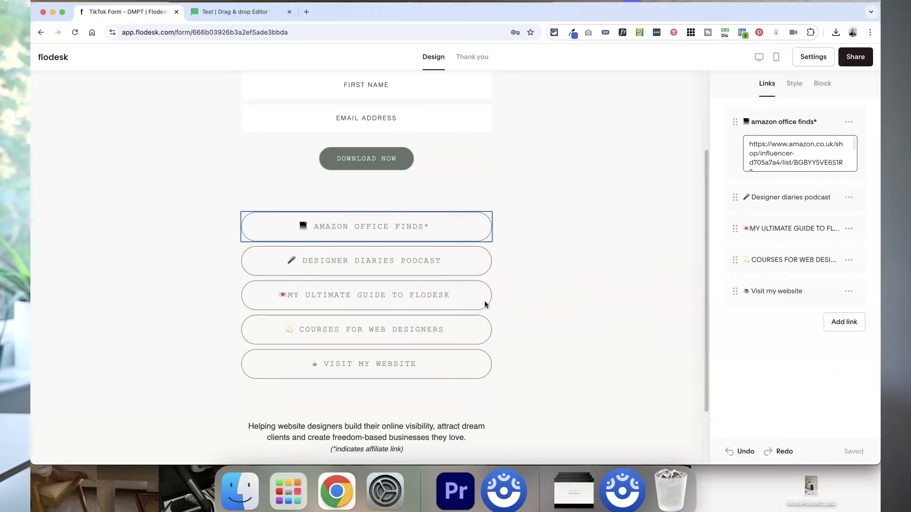
scroll(485, 304, up, 3)
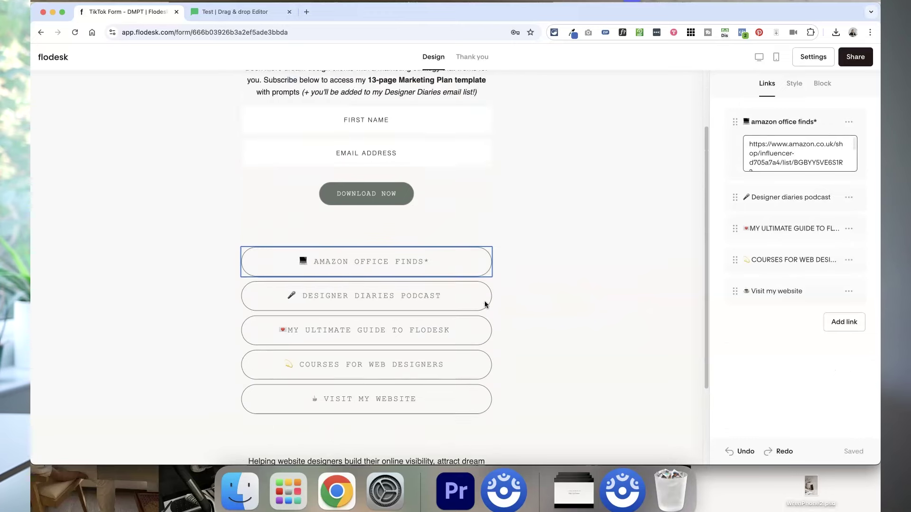
click(513, 284)
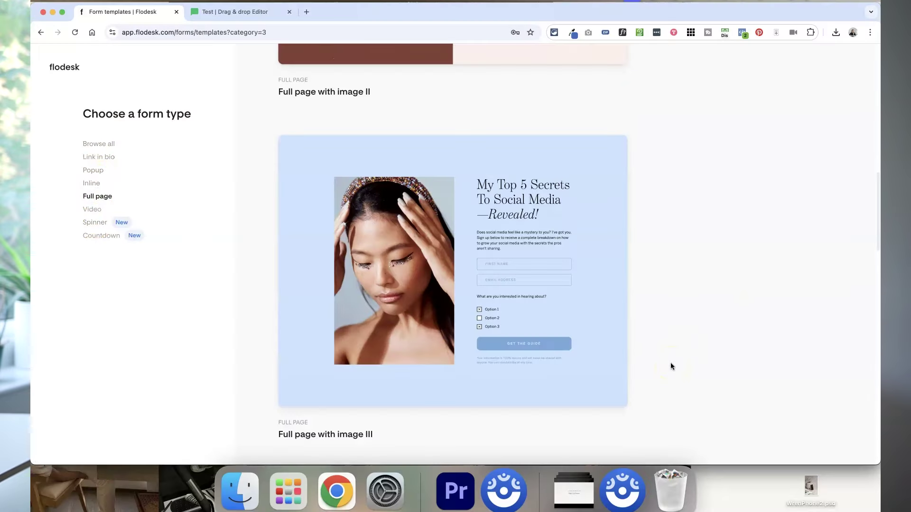
- Browse the Video and Countdown templates and create a form from Popup with spinner II
scroll(670, 363, down, 9)
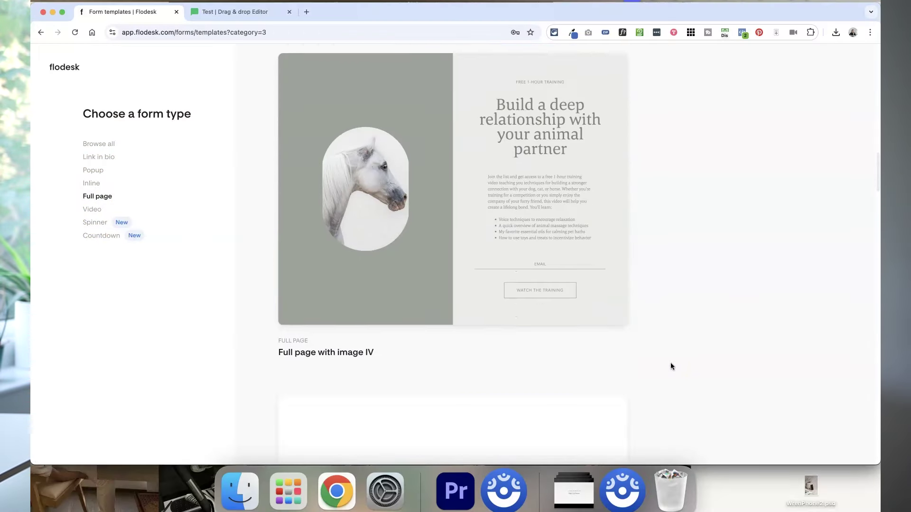
scroll(670, 367, down, 7)
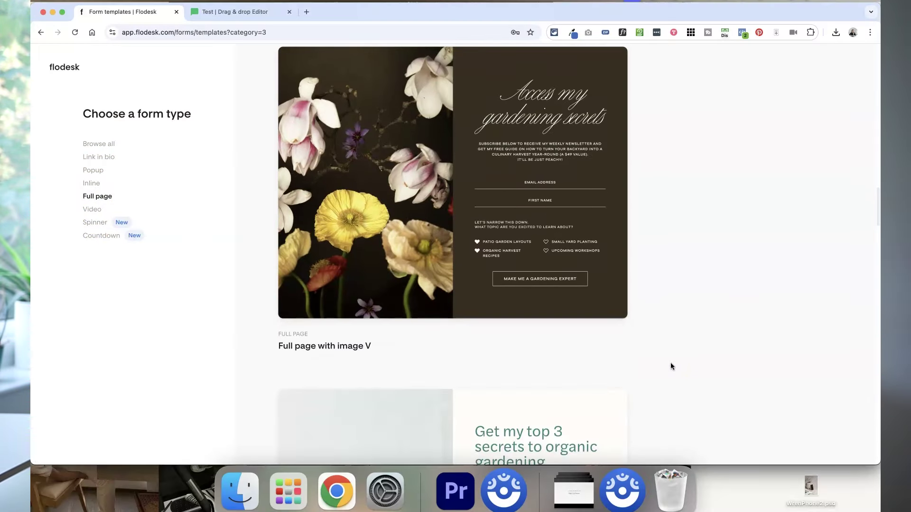
scroll(670, 366, down, 7)
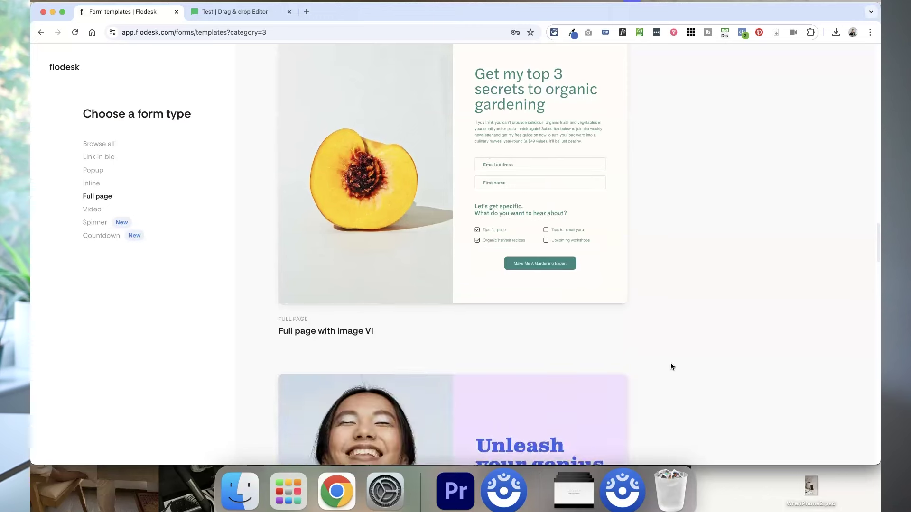
scroll(670, 362, down, 5)
click(92, 213)
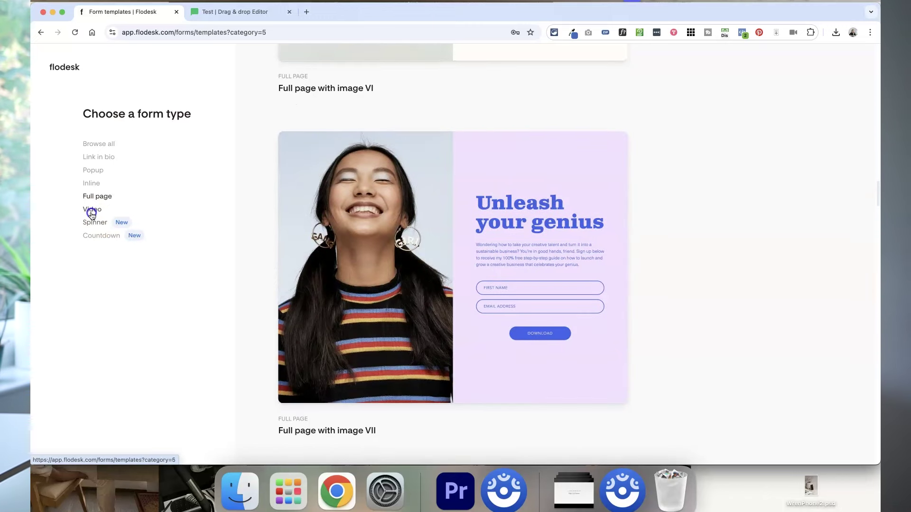
scroll(241, 405, down, 3)
click(101, 235)
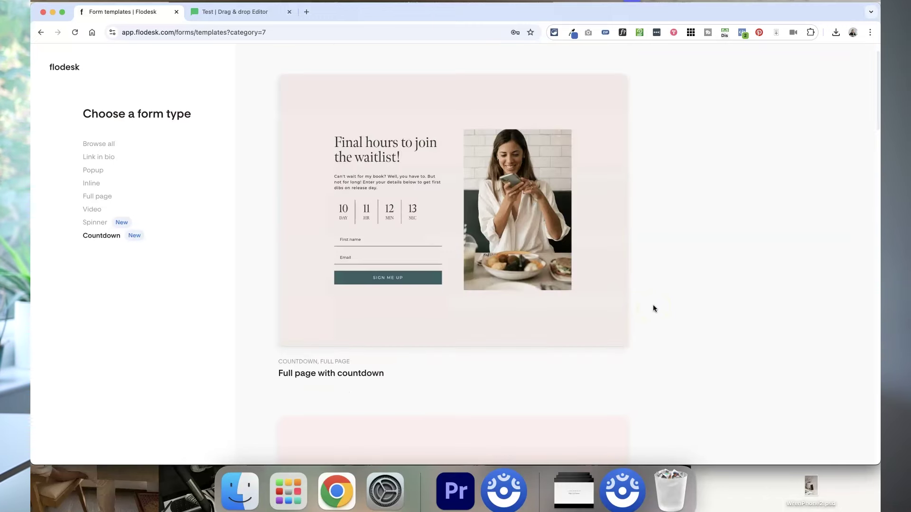
scroll(652, 308, down, 6)
scroll(664, 328, up, 15)
scroll(679, 347, down, 2)
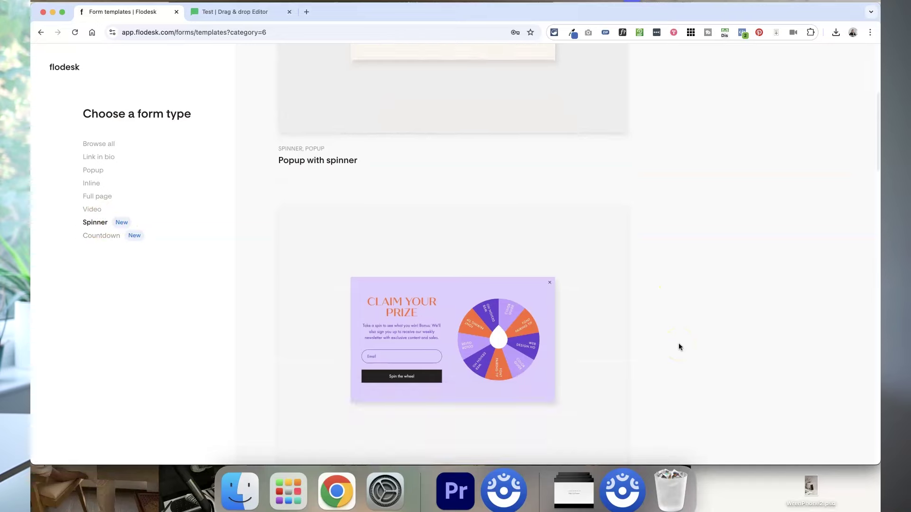
click(678, 347)
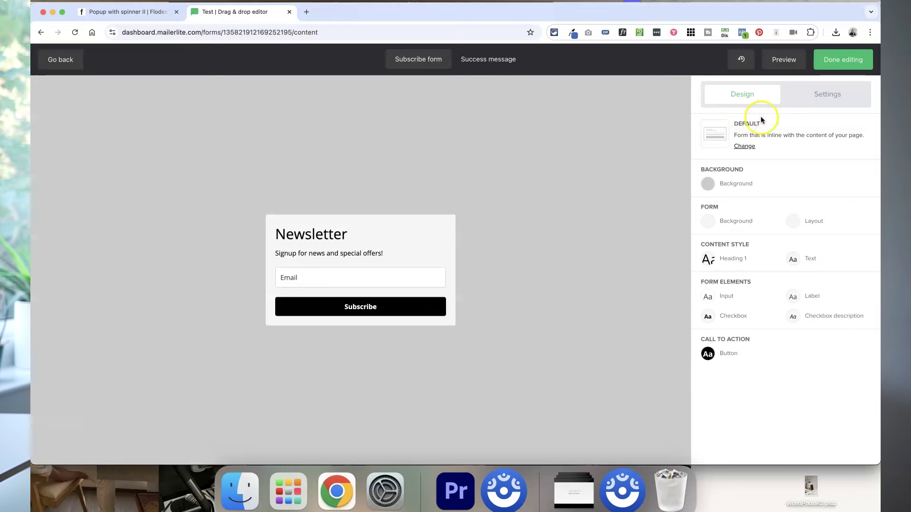
- Preview the Horizontal layout, then open and close the email input field's styling options
click(745, 147)
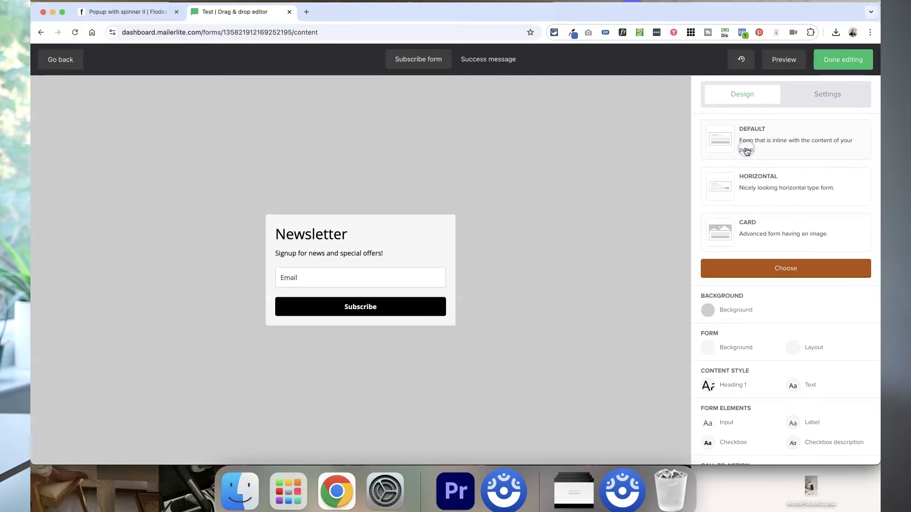
click(758, 185)
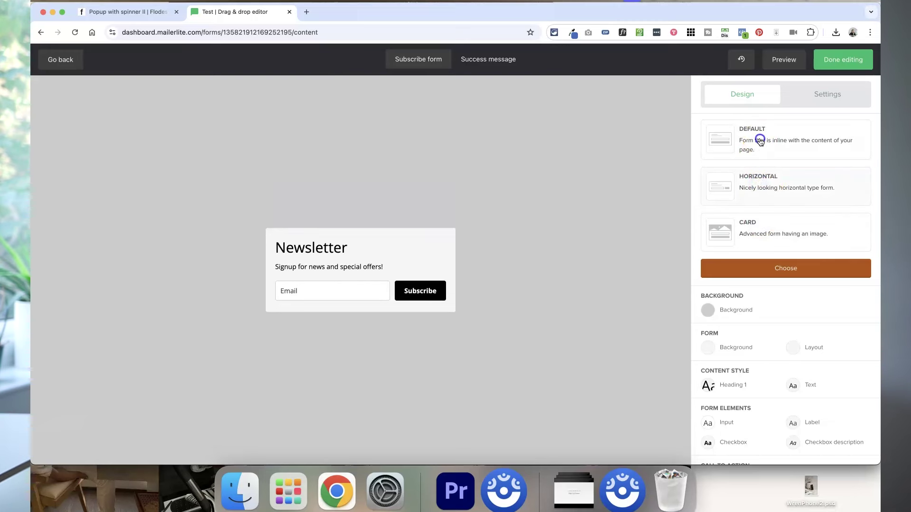
scroll(724, 376, down, 2)
click(726, 393)
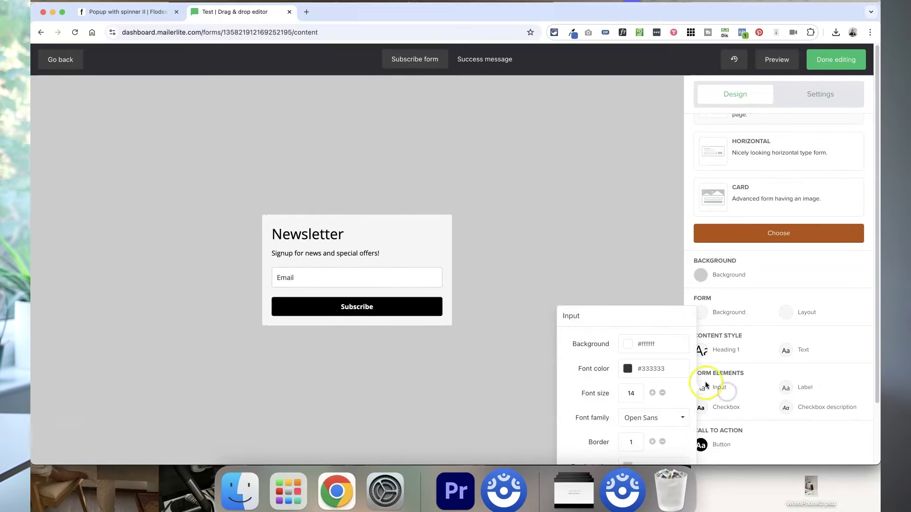
click(786, 260)
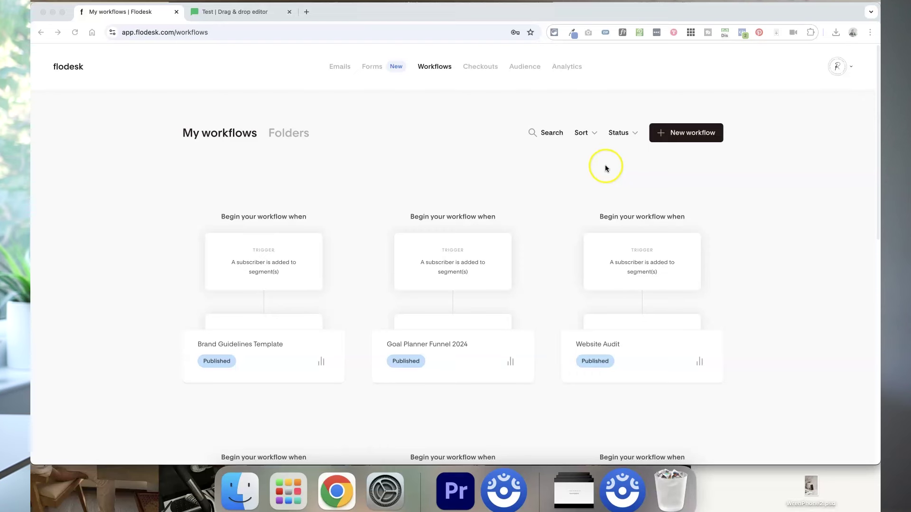
- Create a from-scratch workflow 'Test' triggered by joining segment IDD: No time, and add a step
click(679, 134)
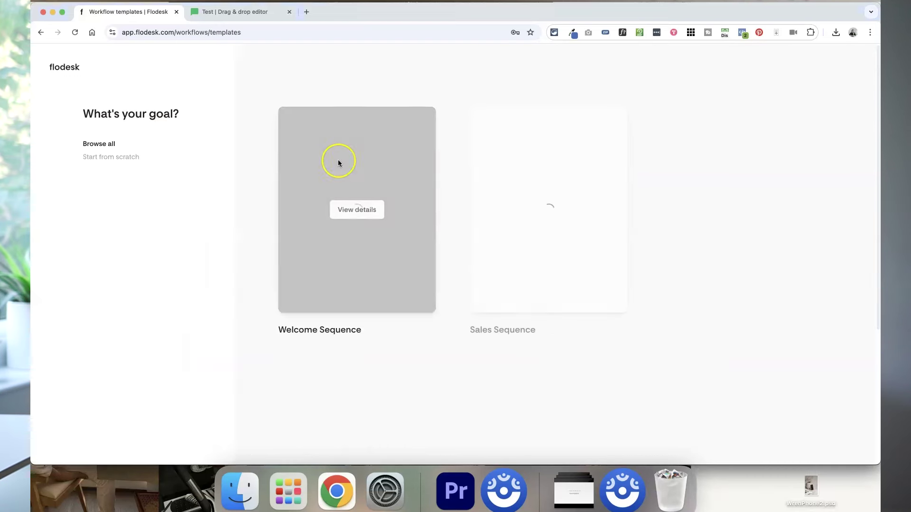
scroll(253, 242, down, 5)
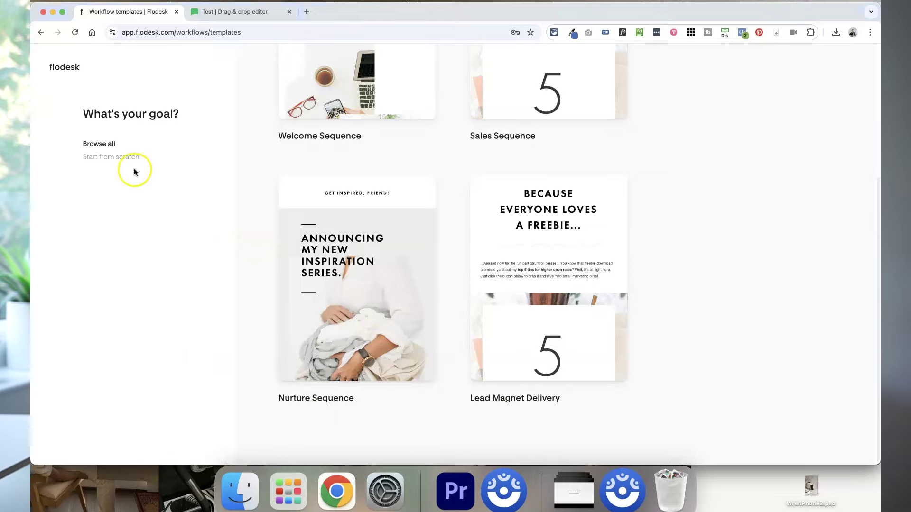
click(126, 157)
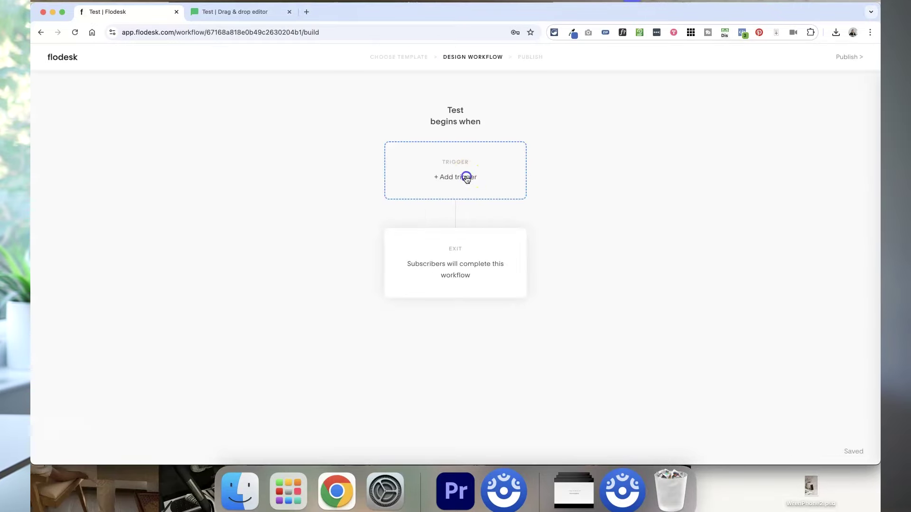
click(467, 178)
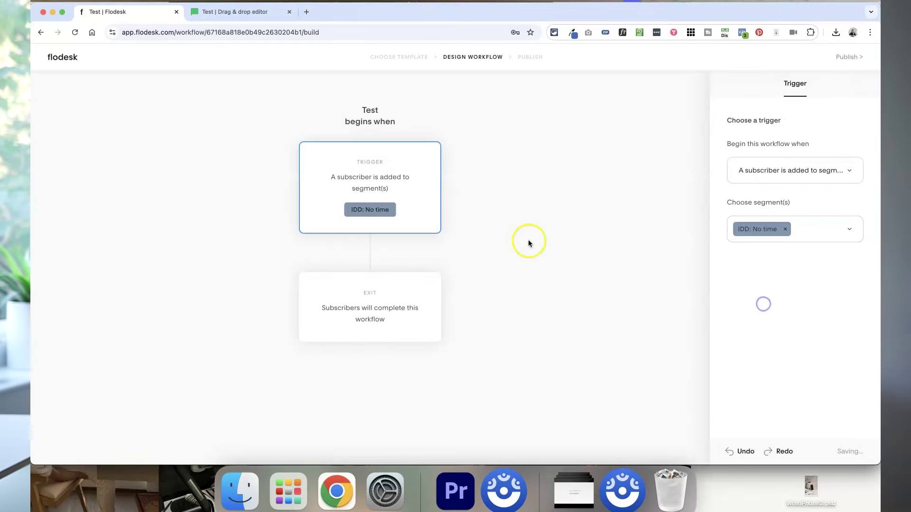
click(370, 255)
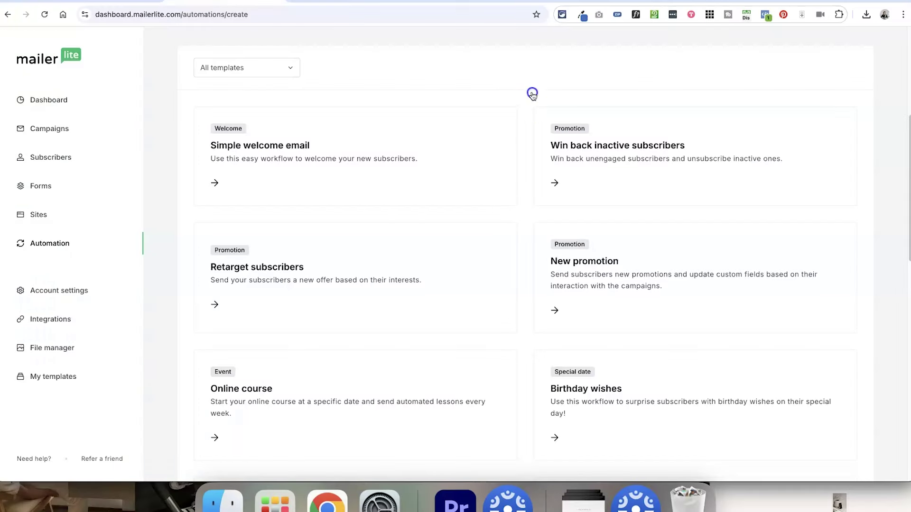
- Open the Welcome email step's settings and add a delay step to the automation
scroll(522, 152, down, 3)
click(361, 227)
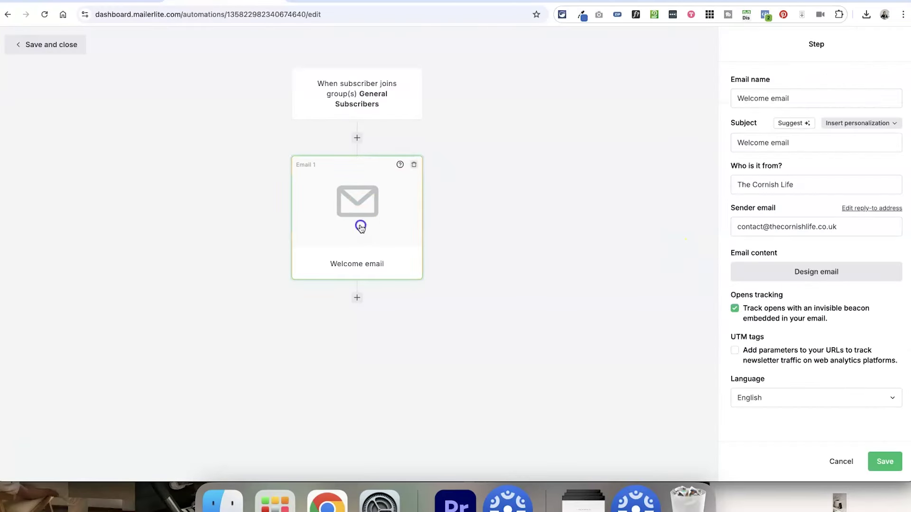
click(360, 139)
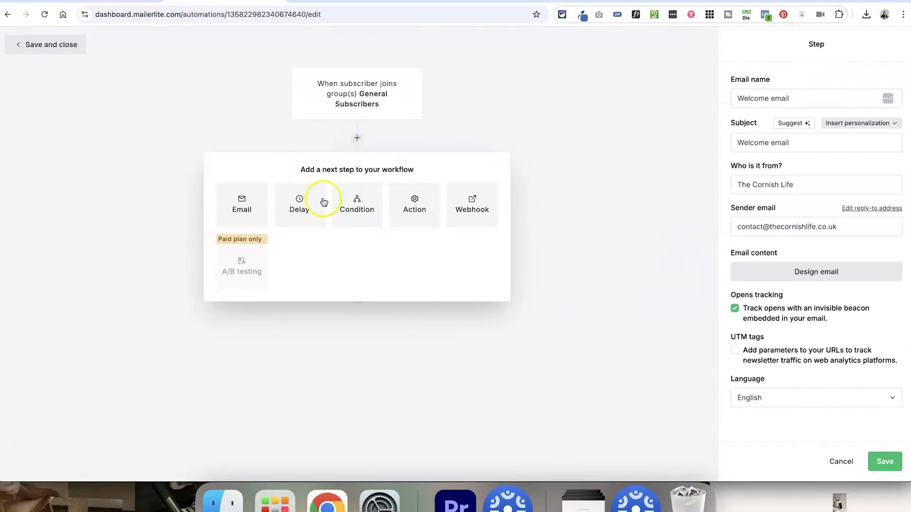
click(313, 215)
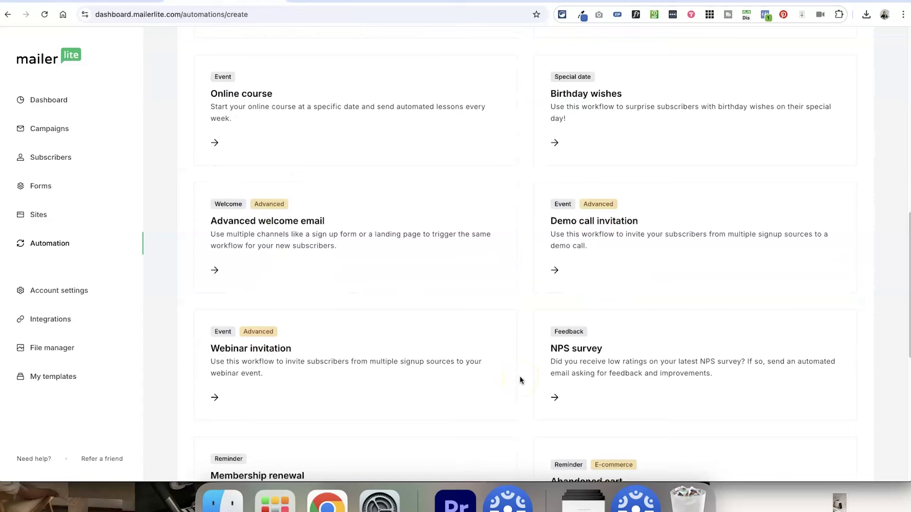
- Preview the Abandoned cart template, with its trigger, reminder email and 3-day wait
scroll(519, 377, down, 3)
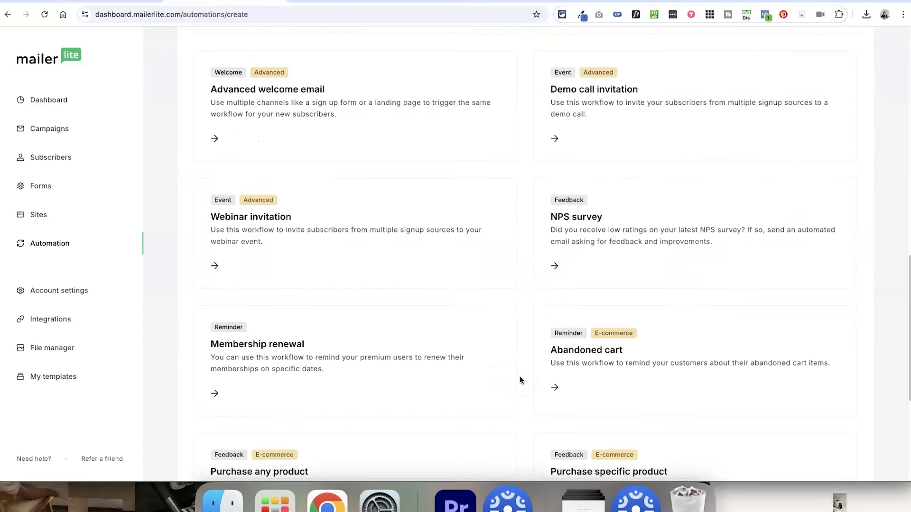
scroll(520, 377, down, 3)
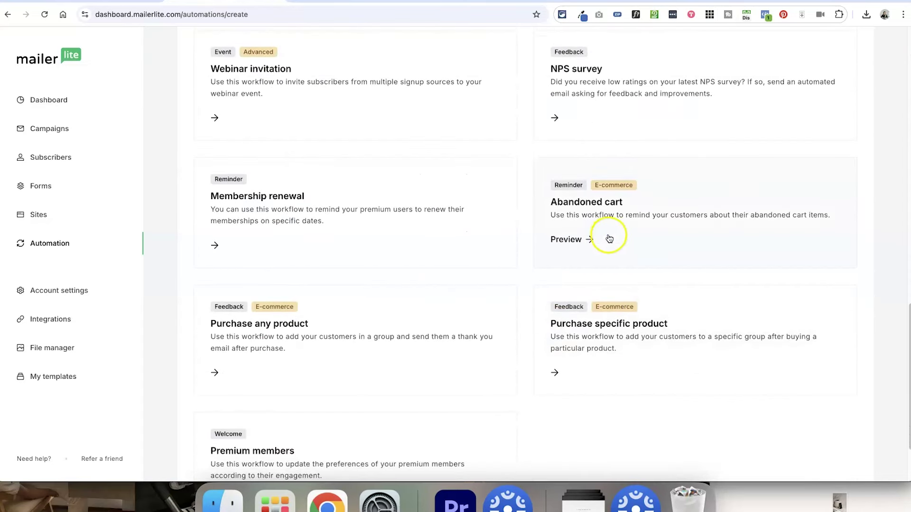
click(609, 238)
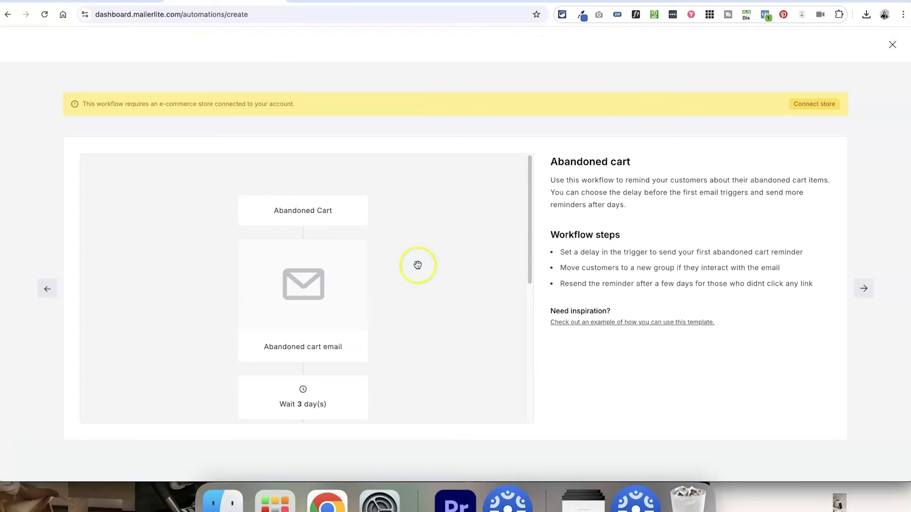
scroll(417, 265, down, 8)
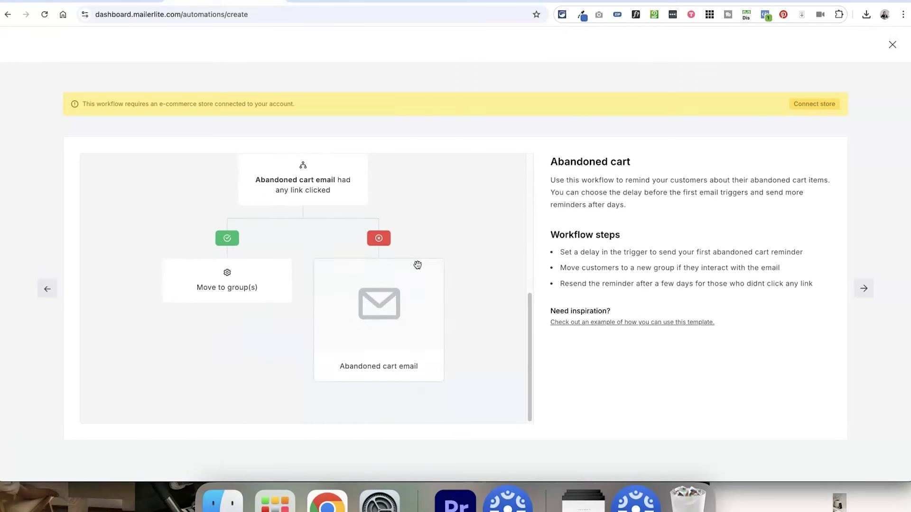
scroll(418, 265, up, 8)
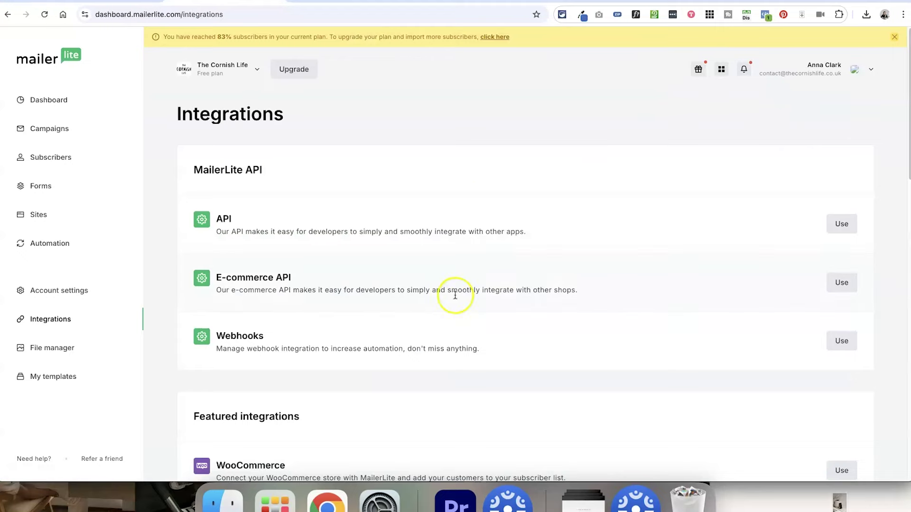
- Scroll down the Integrations page past API, E-commerce API, Webhooks and WooCommerce
scroll(453, 295, down, 4)
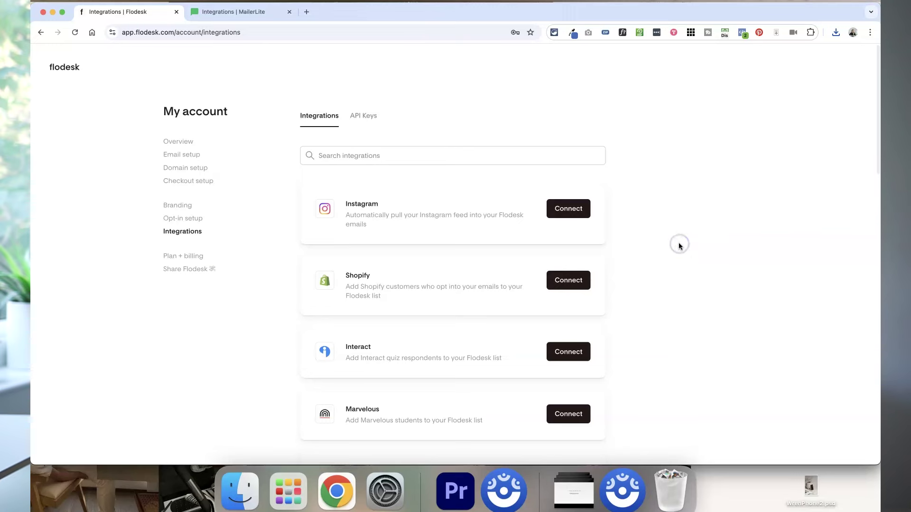
- Scroll through Flodesk's integrations, including Instagram, Shopify, BookFunnel and Zapier
scroll(680, 246, down, 3)
scroll(678, 243, down, 7)
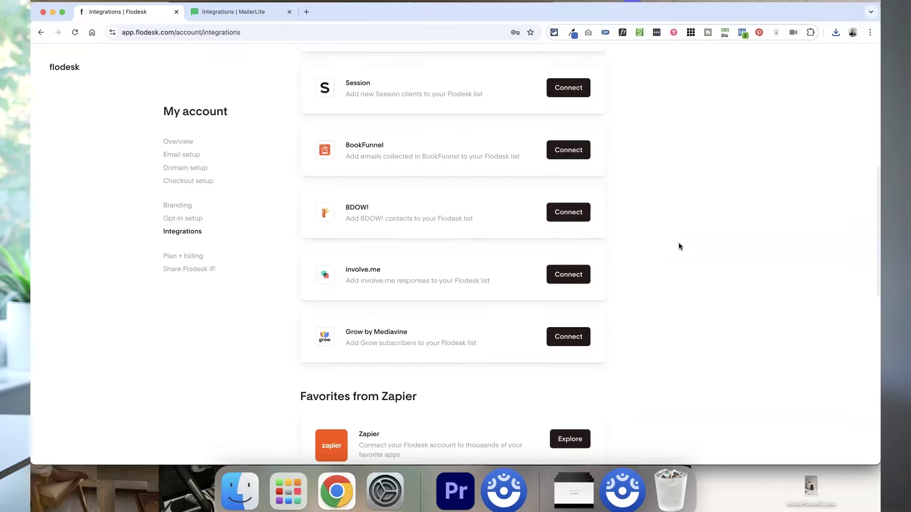
scroll(678, 246, down, 2)
scroll(678, 246, down, 3)
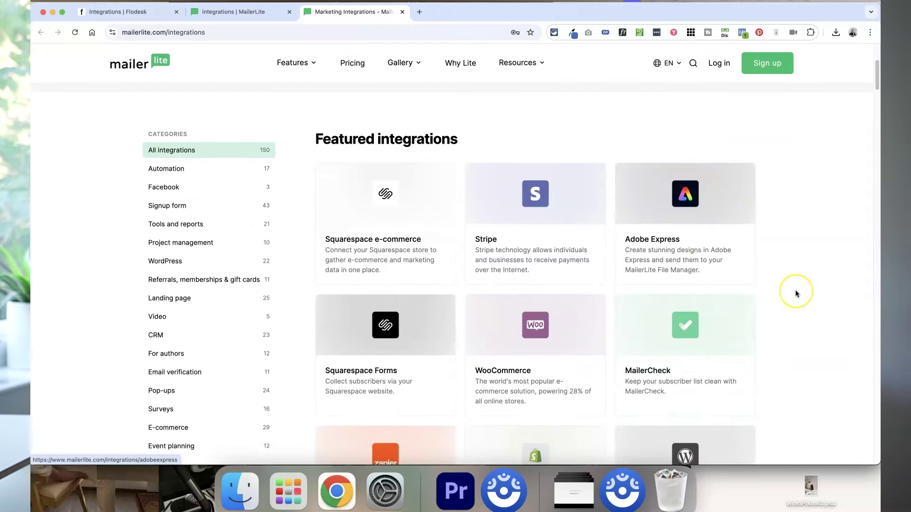
- Scroll down the grid of all 150 integrations on mailerlite.com/integrations
scroll(795, 291, down, 5)
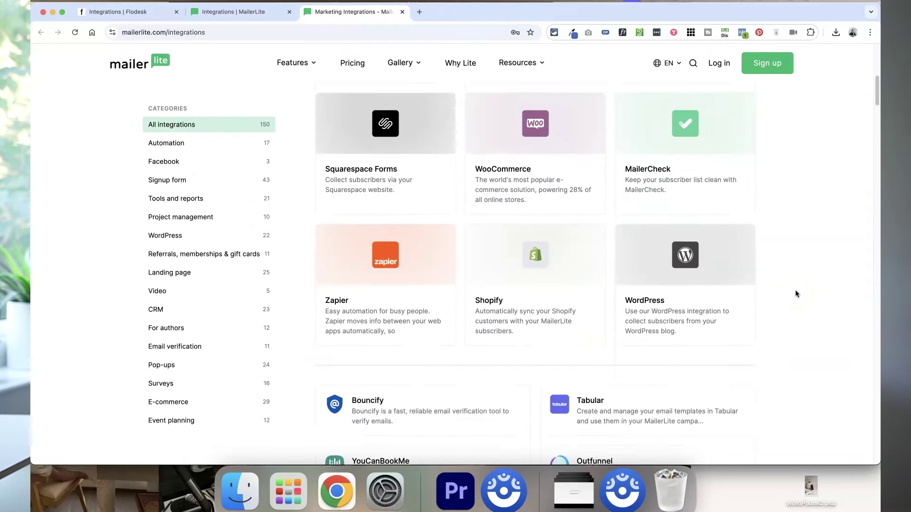
scroll(795, 291, down, 10)
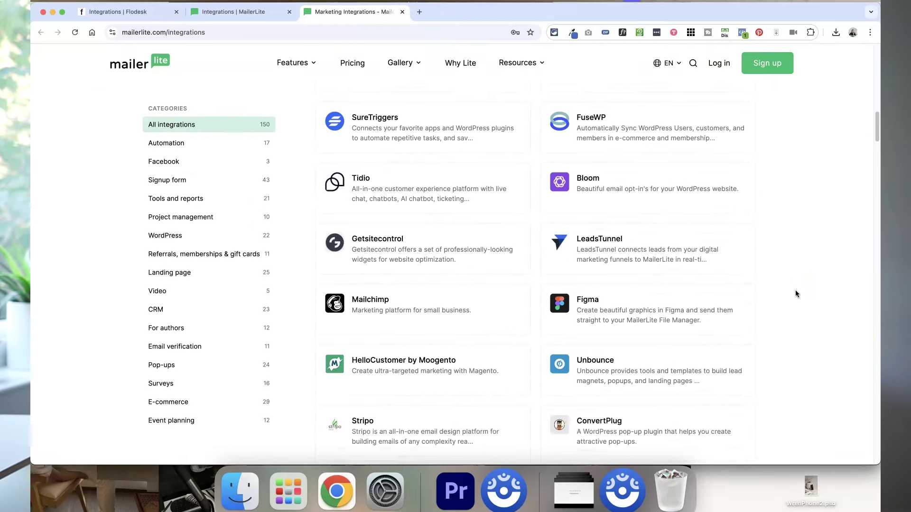
scroll(795, 291, down, 15)
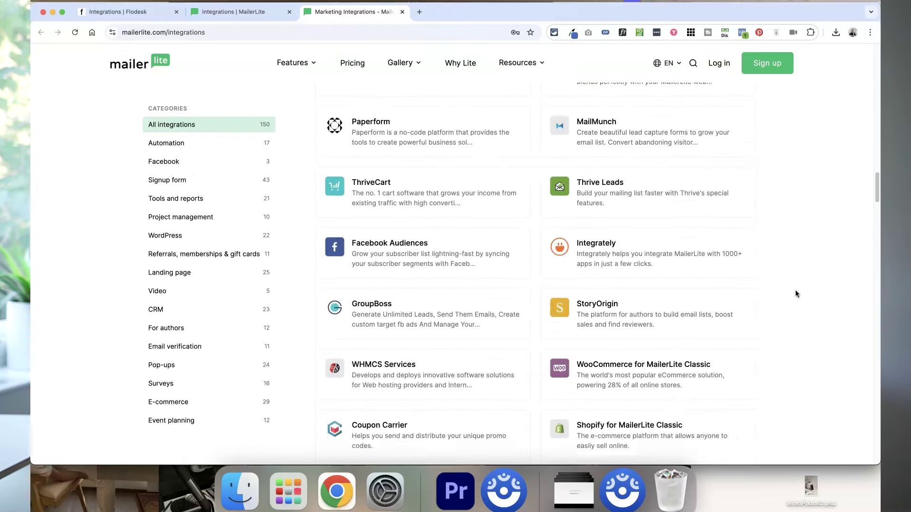
scroll(795, 290, down, 14)
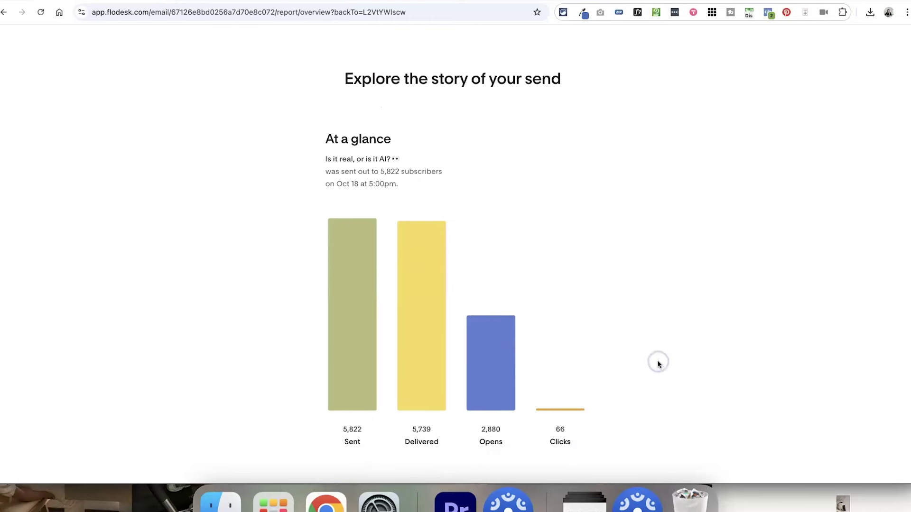
- View the details of the email's 66 clicks
scroll(657, 364, down, 10)
click(534, 250)
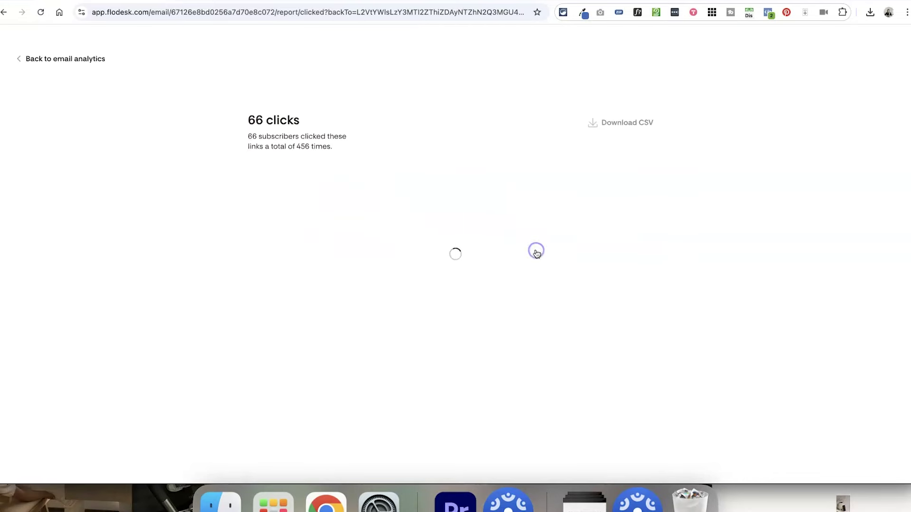
scroll(674, 276, down, 2)
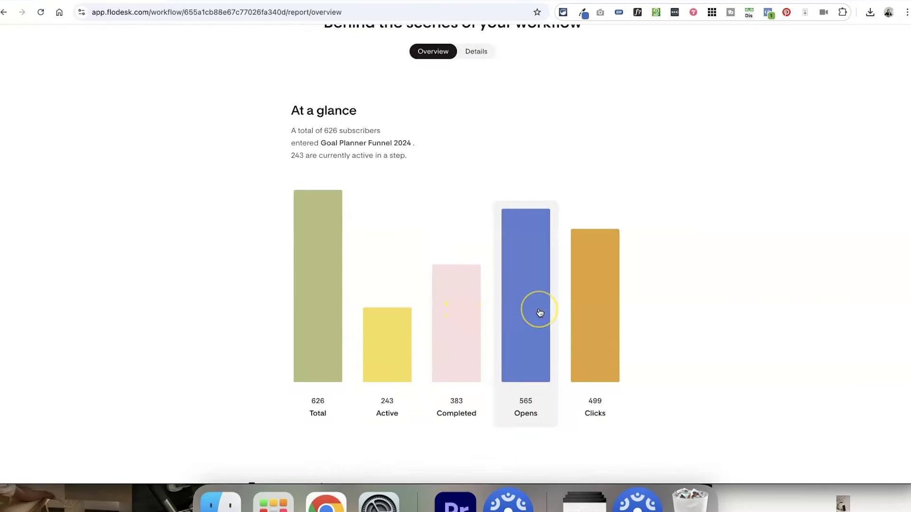
scroll(537, 310, down, 5)
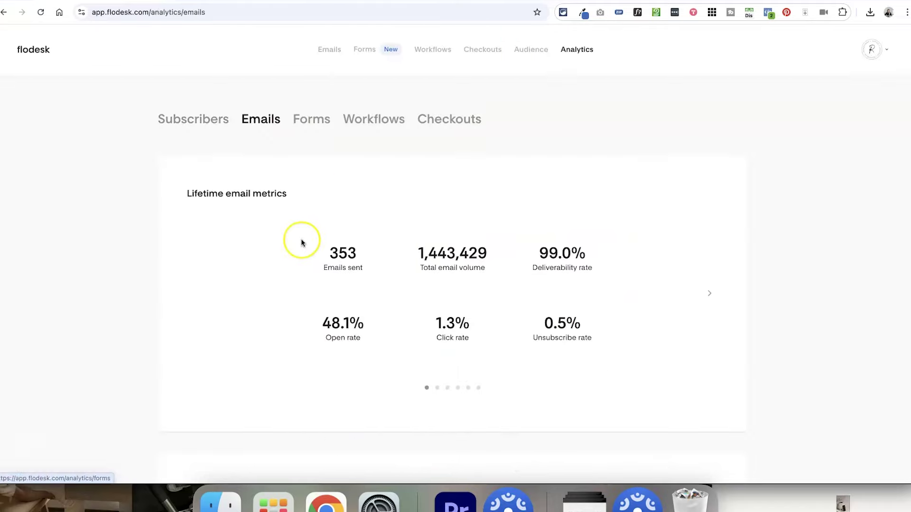
- Show email open times for the last 90 days, with Evening highest at 28.2%
scroll(301, 243, down, 10)
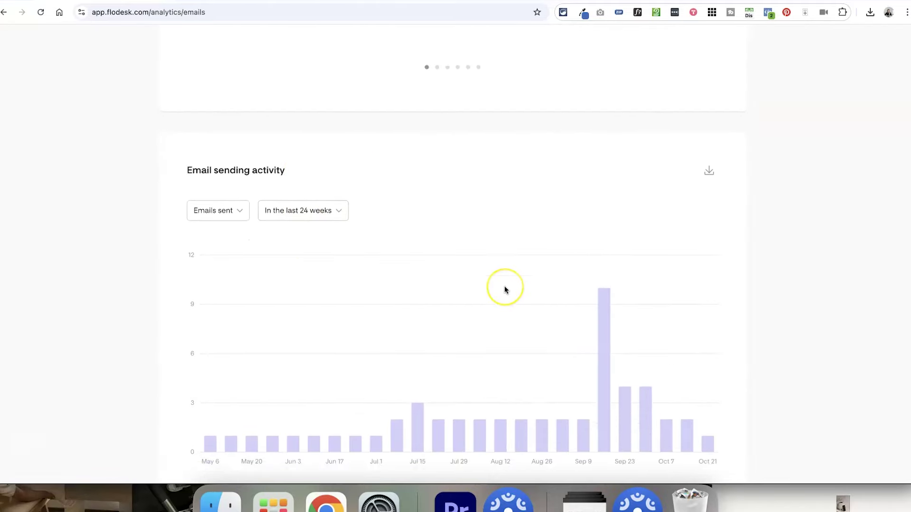
scroll(505, 290, down, 4)
scroll(505, 290, down, 8)
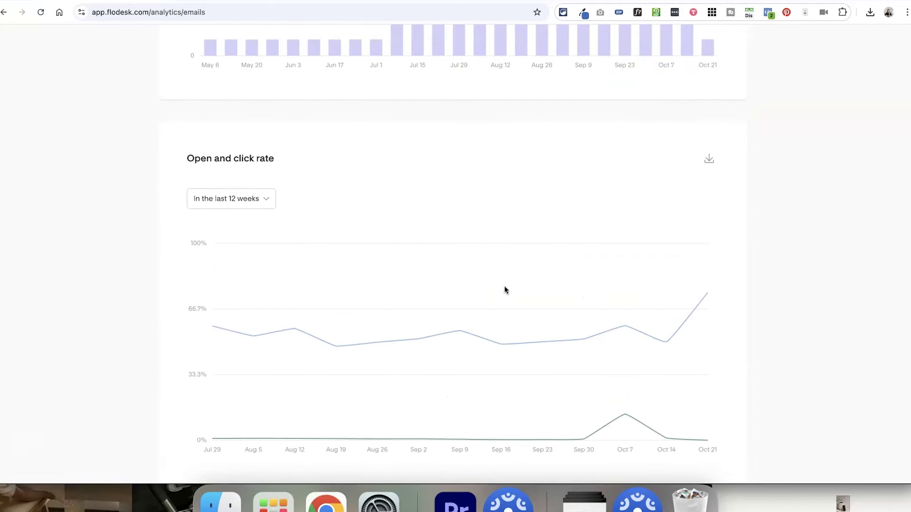
scroll(504, 290, down, 7)
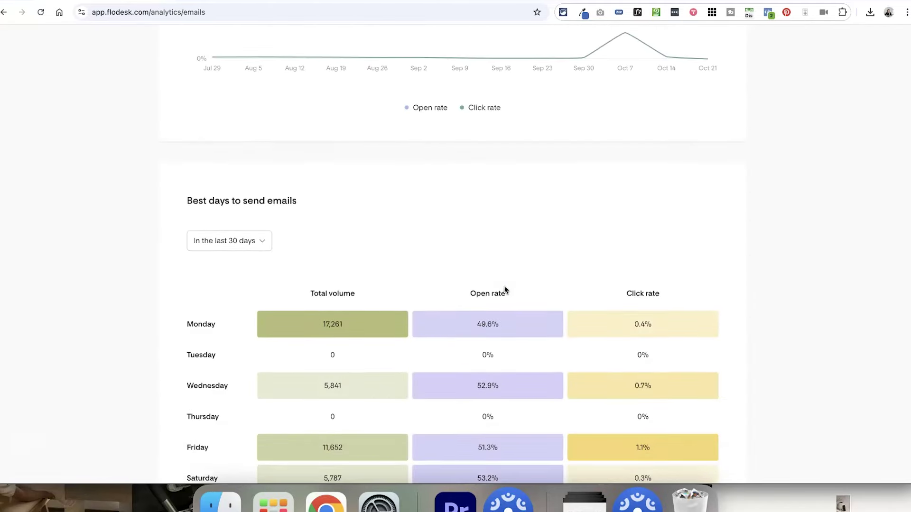
scroll(505, 289, down, 1)
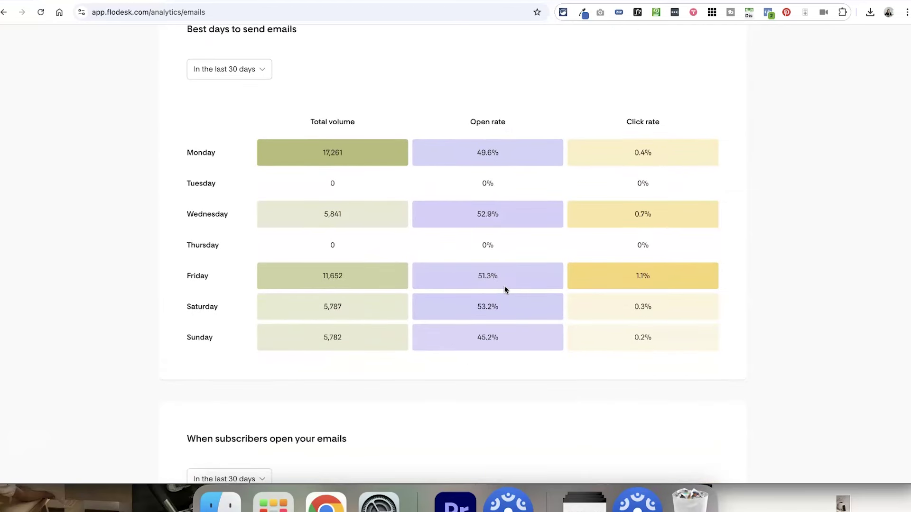
scroll(431, 336, down, 8)
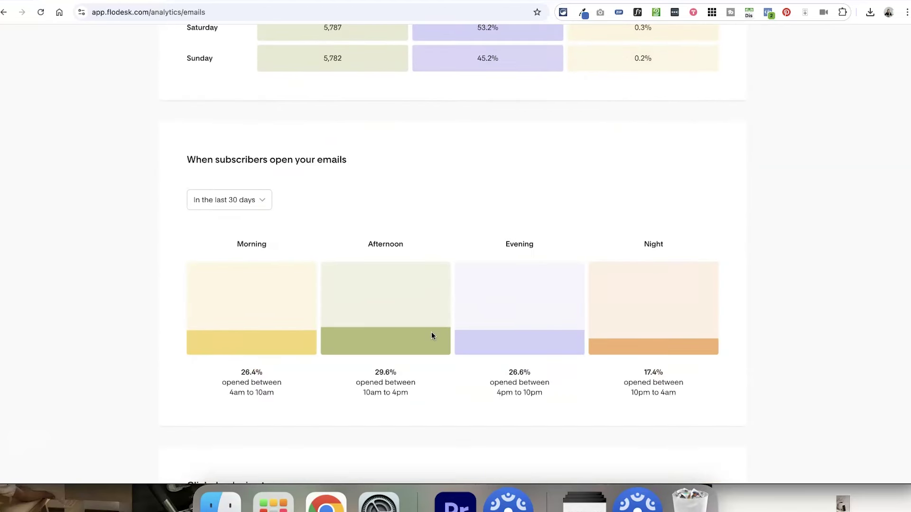
click(227, 227)
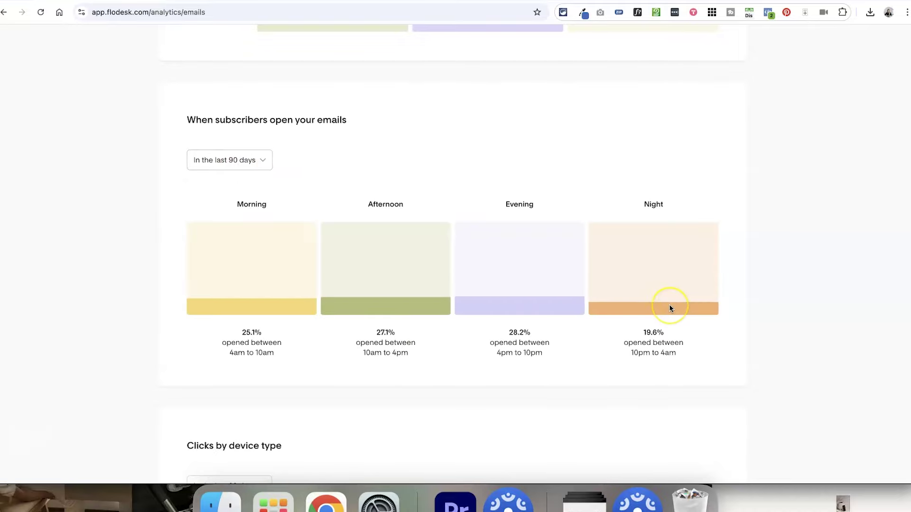
scroll(669, 306, down, 15)
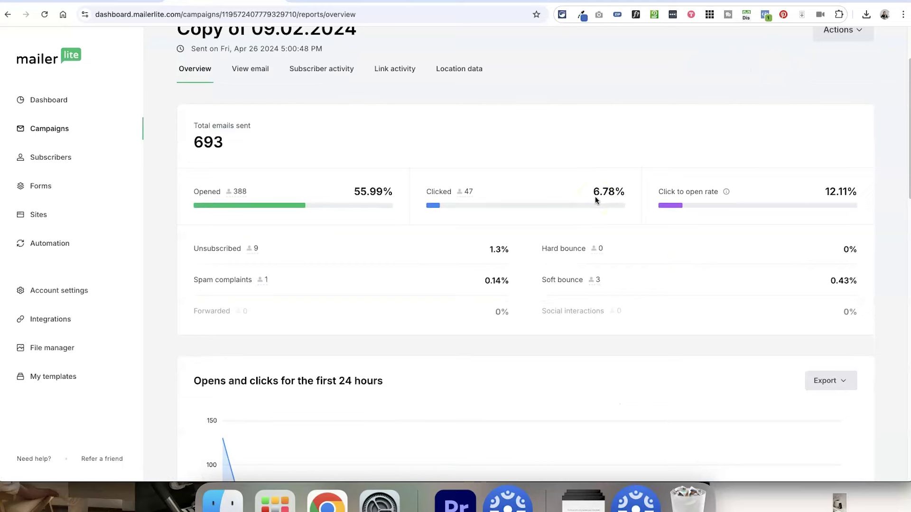
- Expand Campaign performance by month sent with Show more to list months back to 2023 November
scroll(657, 260, down, 8)
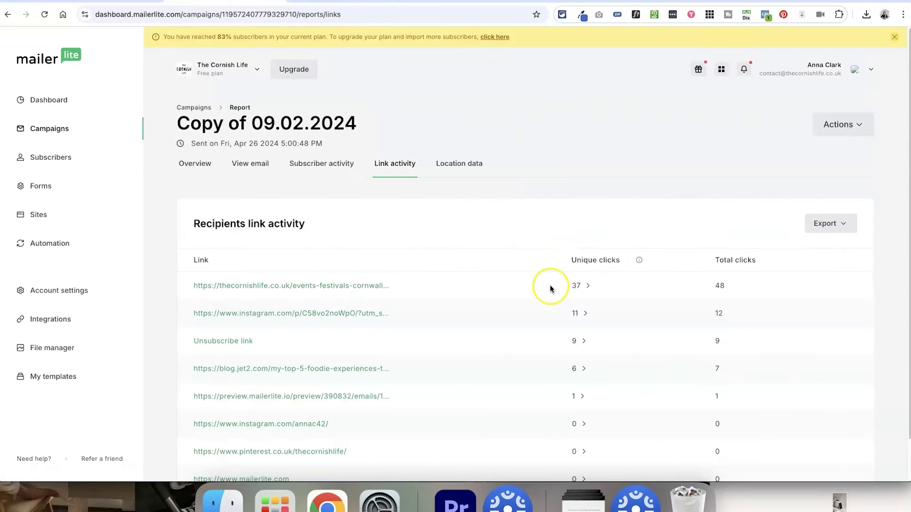
scroll(550, 288, down, 1)
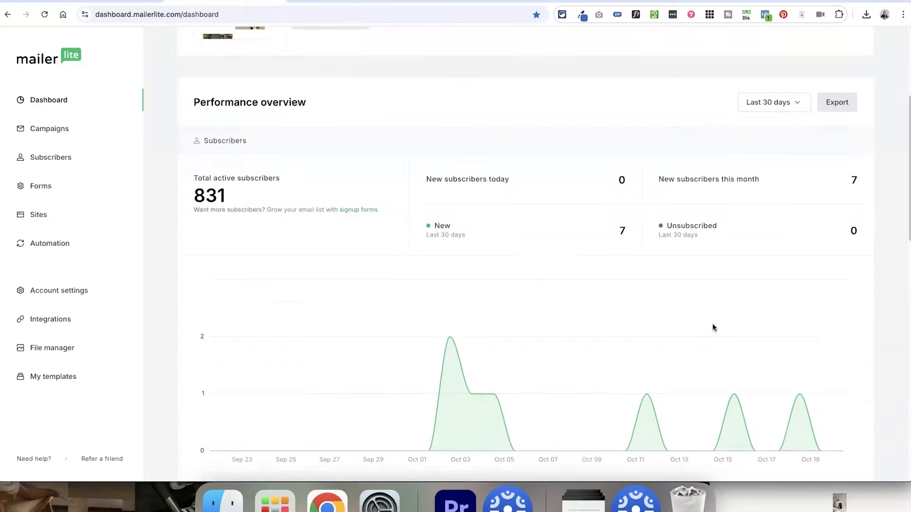
scroll(713, 327, down, 2)
scroll(712, 325, down, 5)
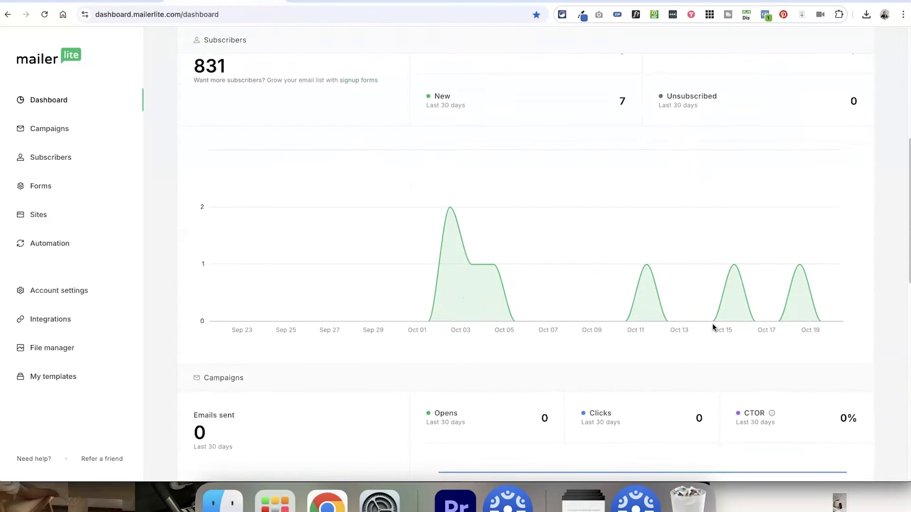
scroll(712, 326, down, 2)
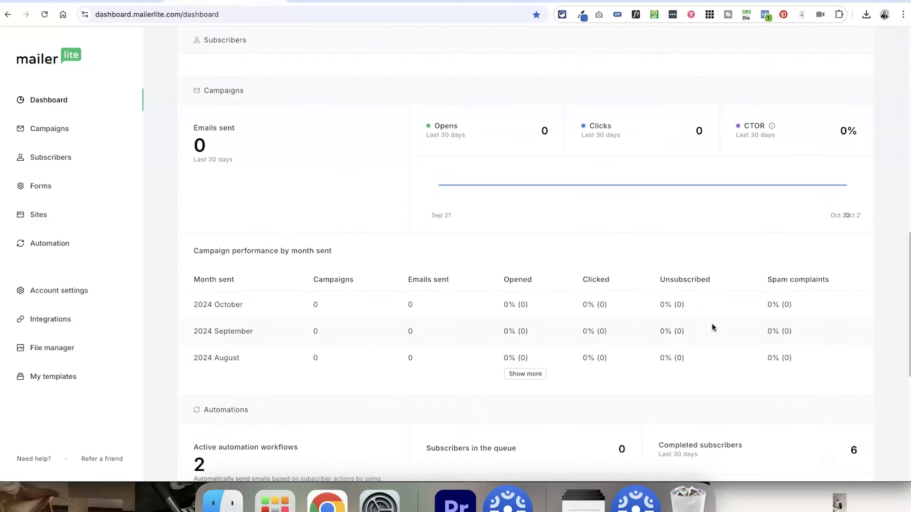
click(526, 366)
scroll(528, 368, down, 2)
scroll(528, 368, down, 8)
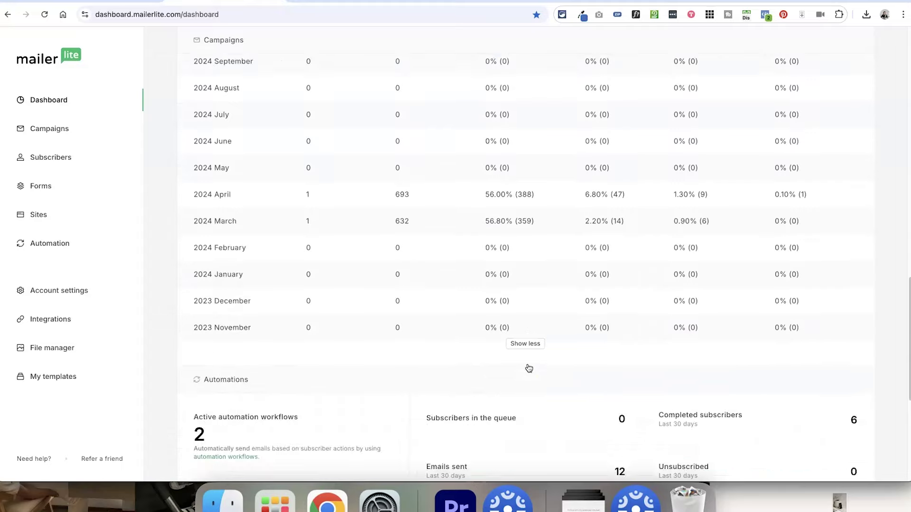
scroll(527, 366, down, 2)
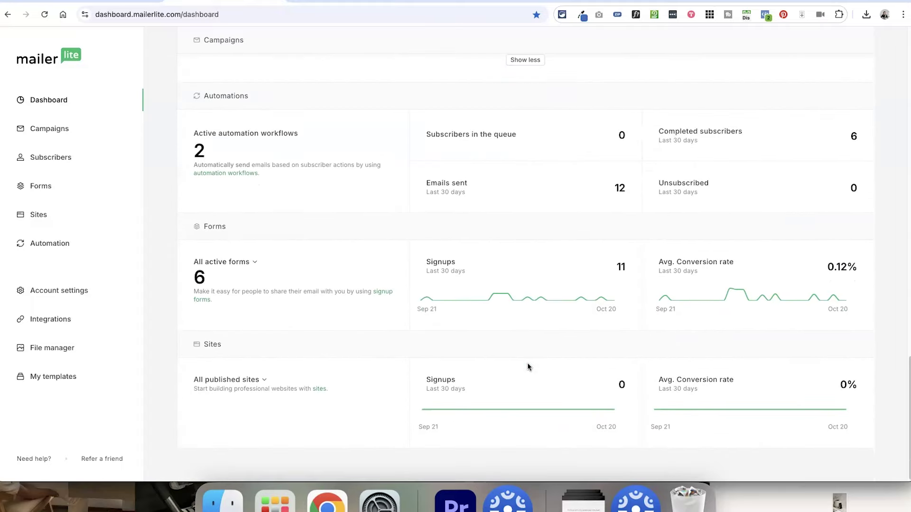